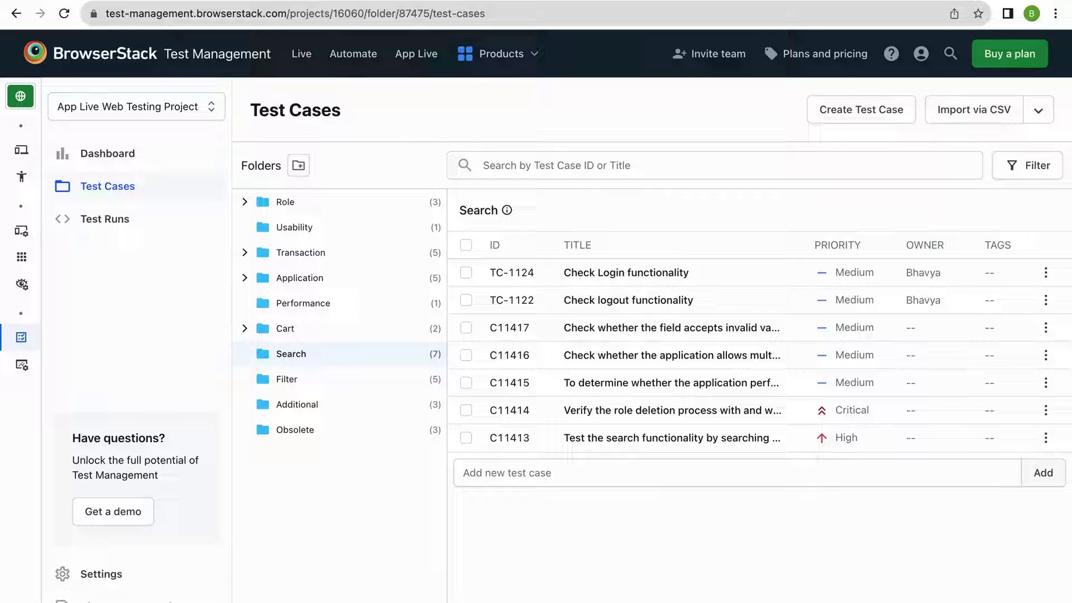
# Connect Jira through the Atlassian host, then link the Check Login functionality test case to TM-1.
pyautogui.click(608, 273)
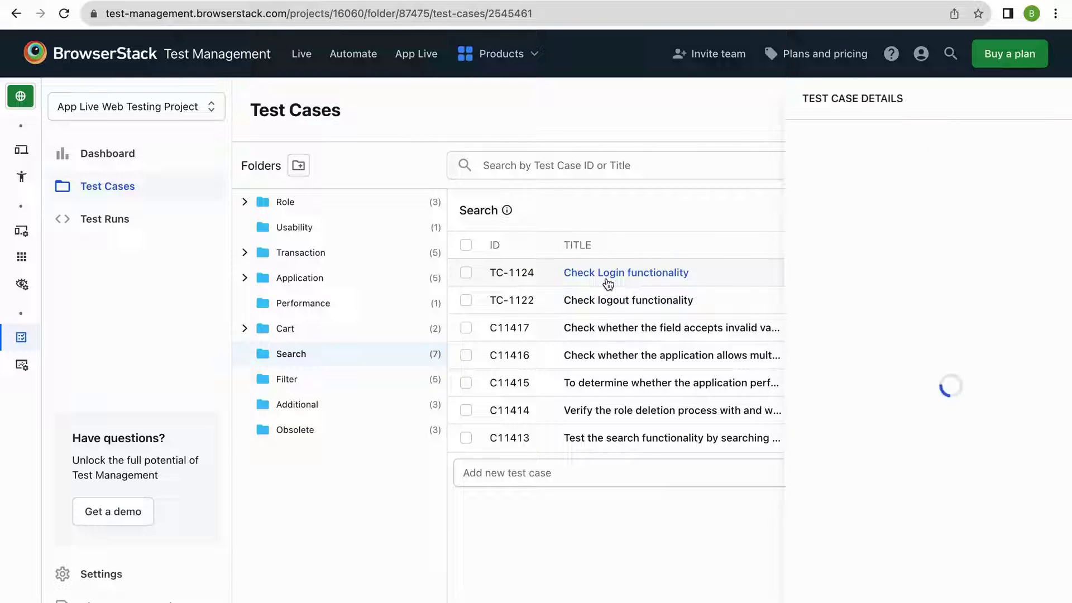
pyautogui.click(797, 582)
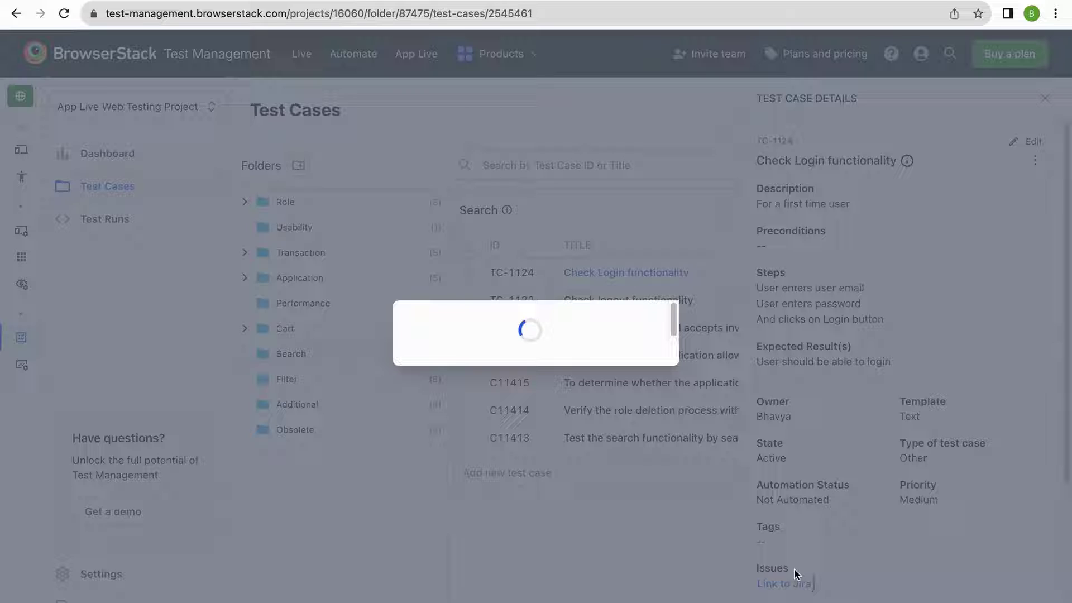
pyautogui.click(541, 410)
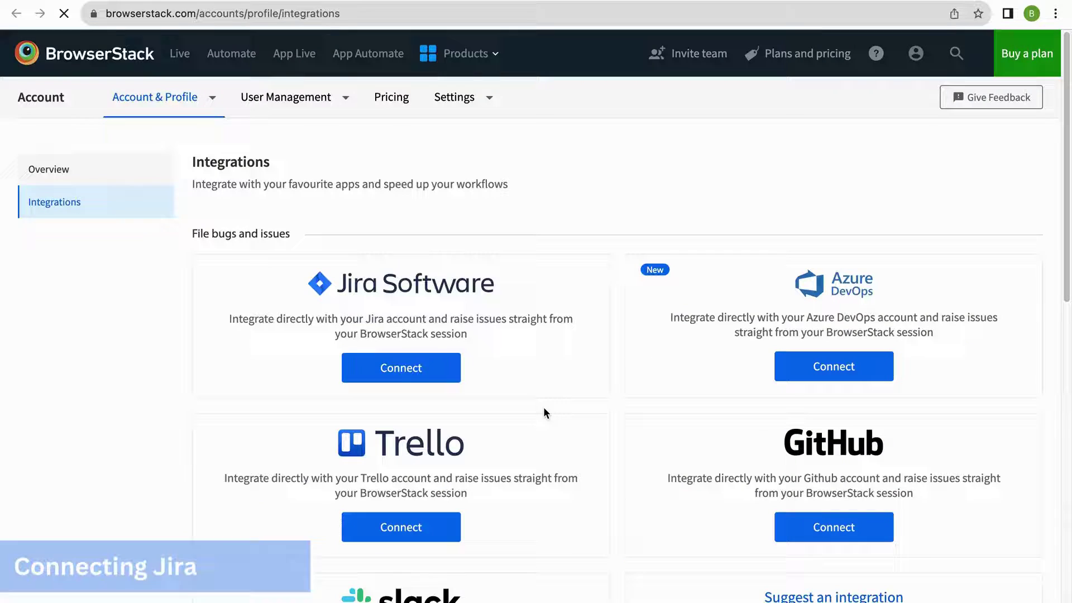
pyautogui.click(389, 378)
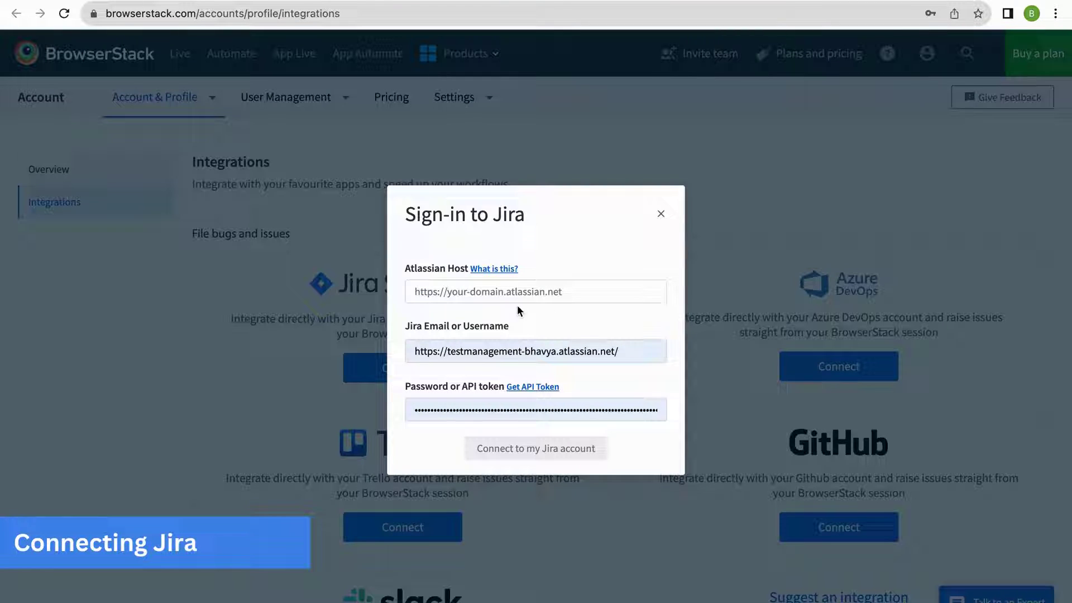
pyautogui.click(531, 293)
pyautogui.write('https://testmanagement-bhavya.atlassian.net/')
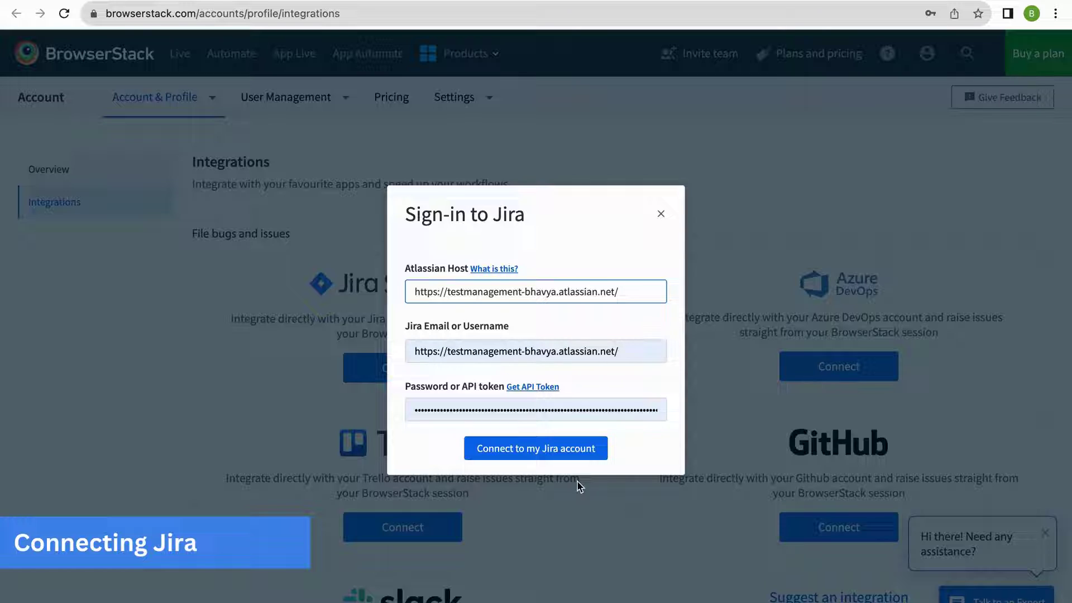
pyautogui.click(558, 450)
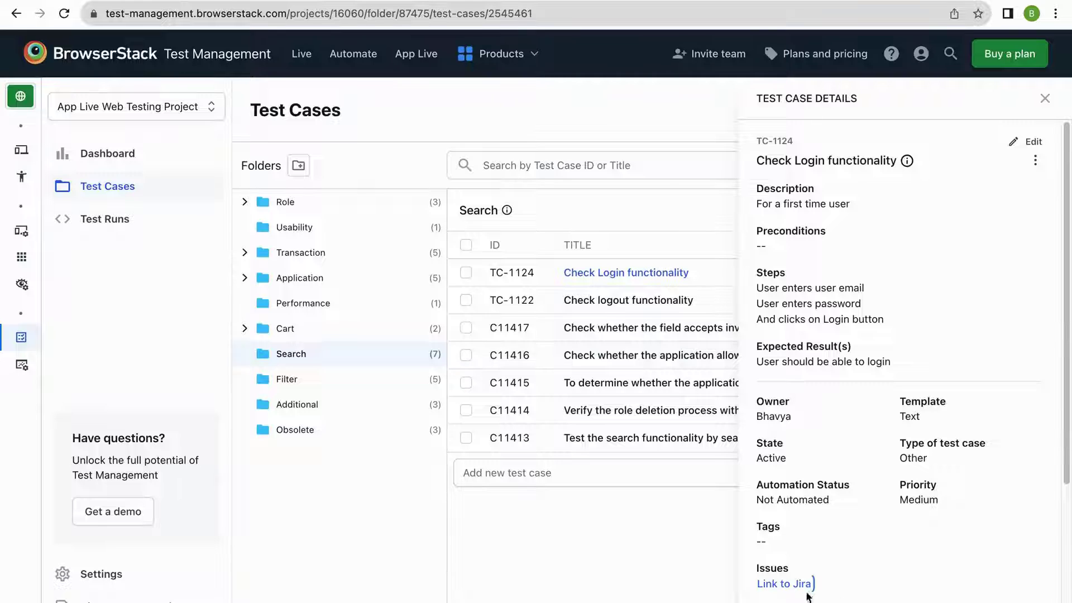
pyautogui.click(804, 586)
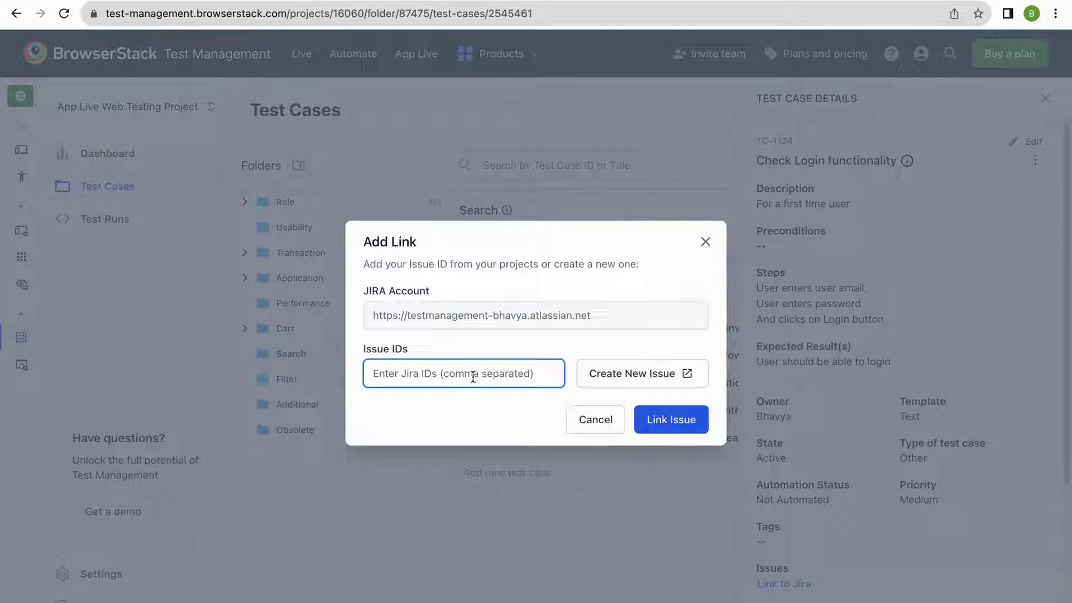
pyautogui.write('TM-1')
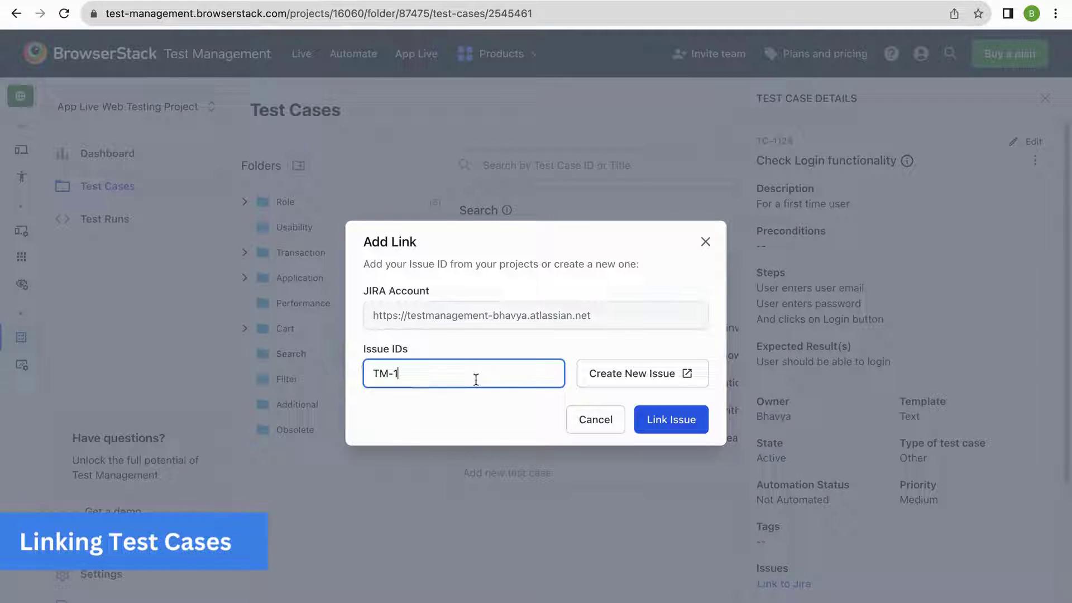
pyautogui.click(671, 419)
# Open issue TM-1 in Jira and start Link Run for TC-1124.
pyautogui.click(793, 558)
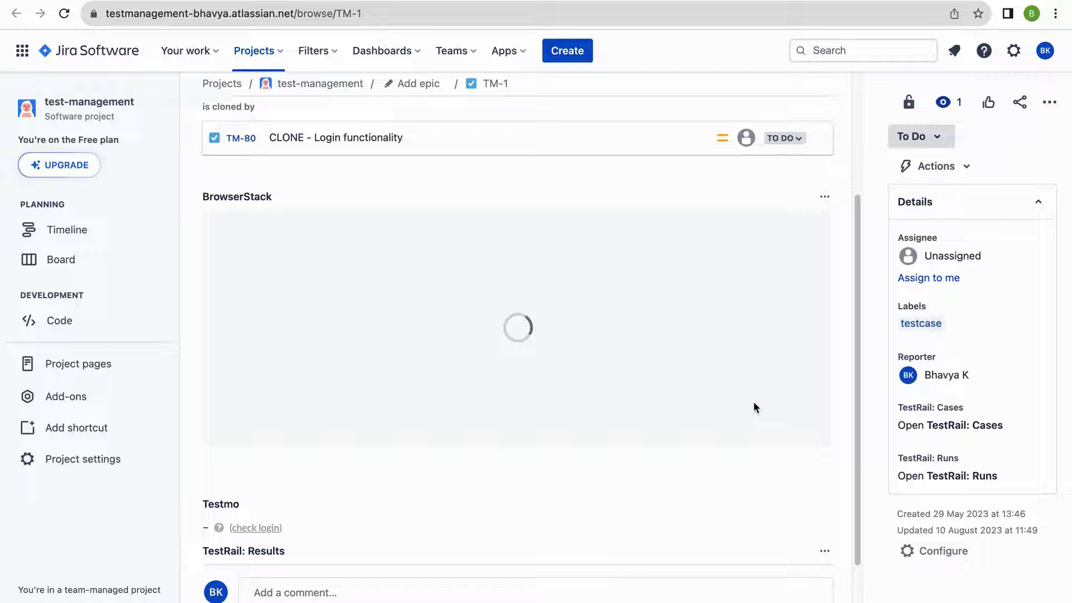
pyautogui.scroll(-1, 519, 352)
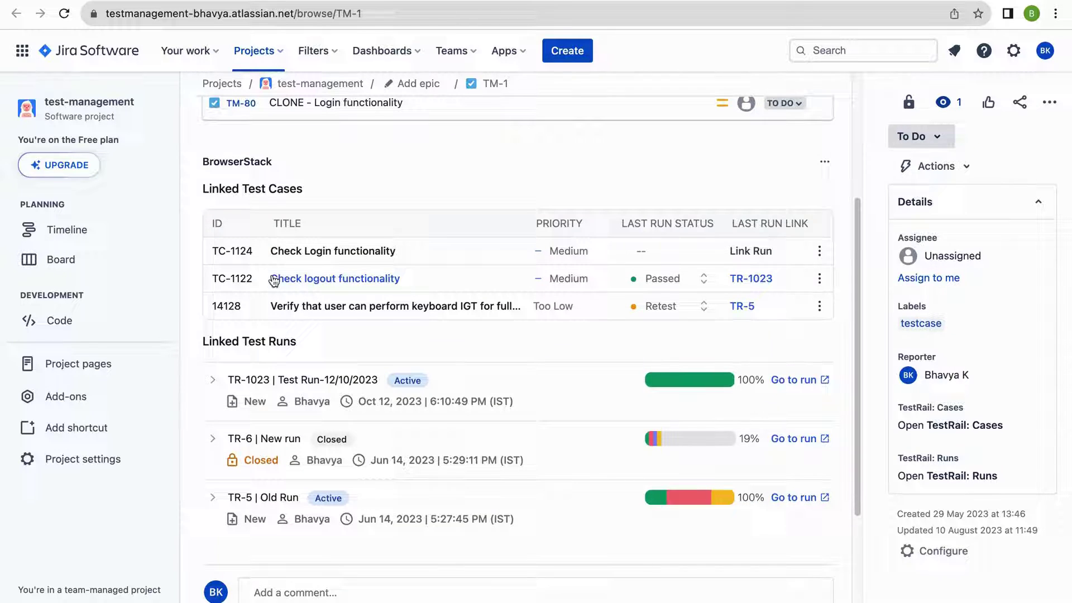
pyautogui.click(750, 252)
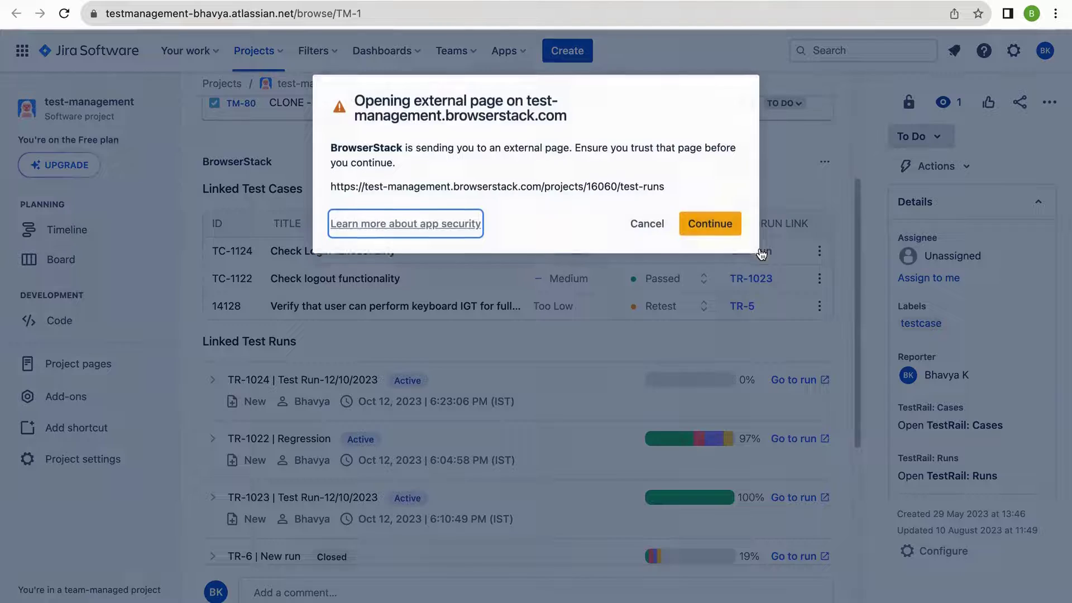
# Create a test run with the seven Search folder test cases, linked to Jira issue TM-1.
pyautogui.click(712, 228)
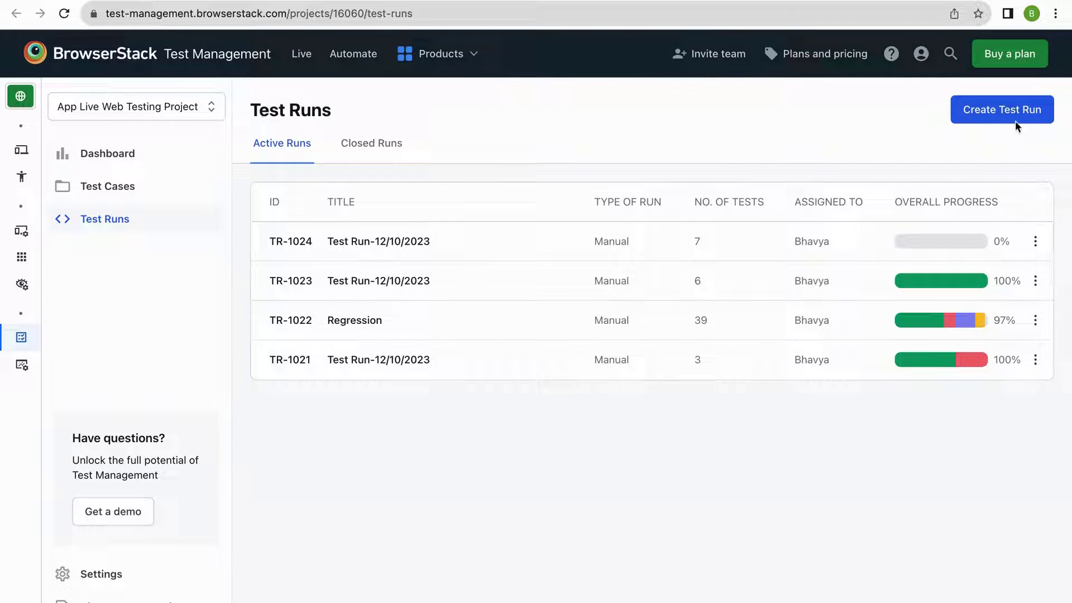
pyautogui.click(1010, 113)
pyautogui.click(636, 273)
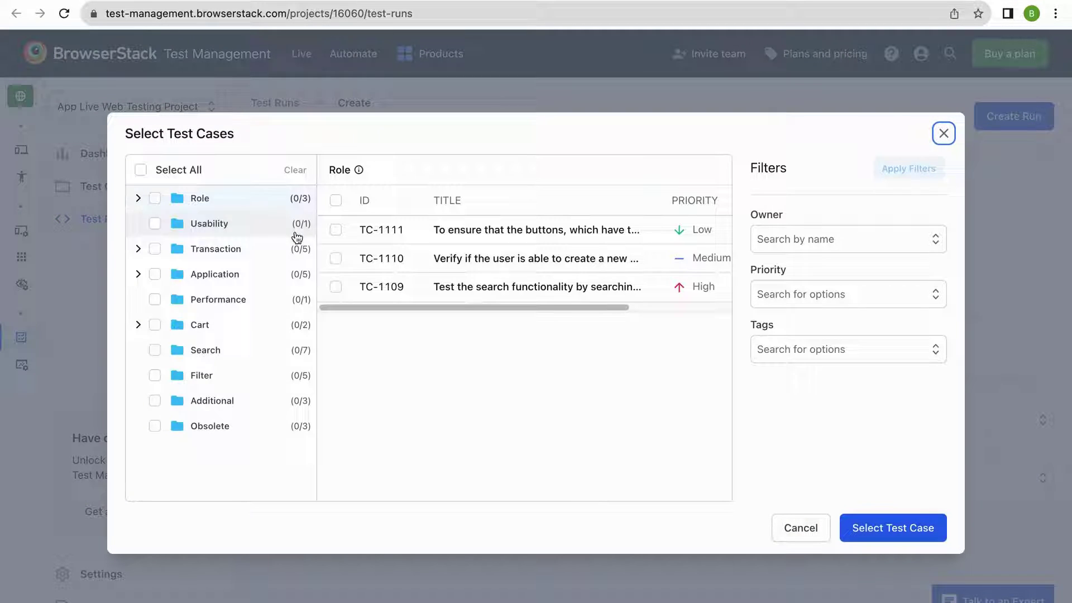
pyautogui.click(219, 350)
pyautogui.click(336, 201)
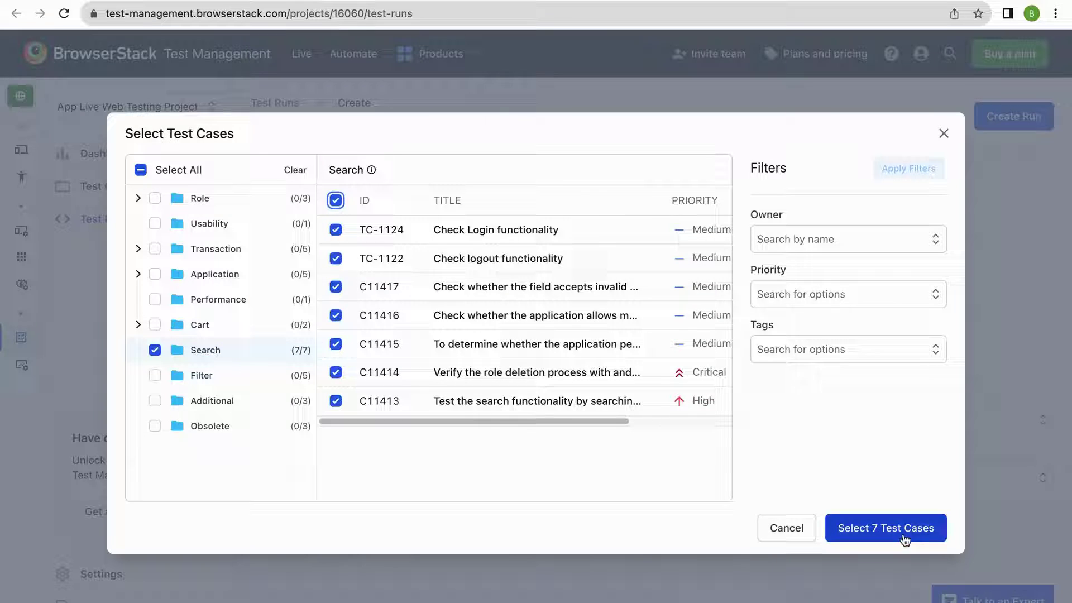
pyautogui.click(893, 528)
pyautogui.click(765, 478)
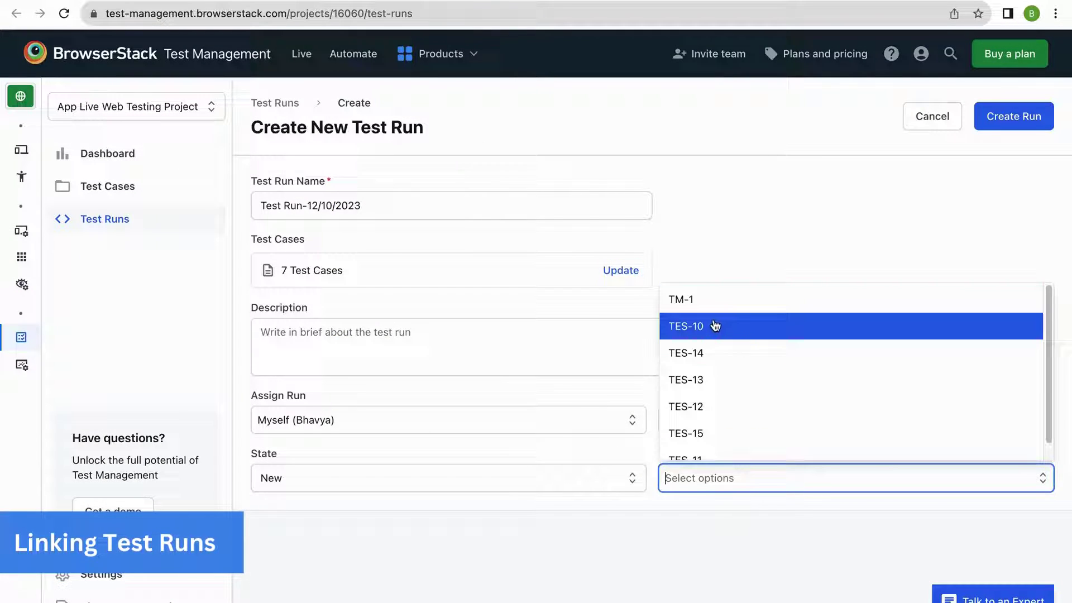
pyautogui.click(687, 297)
pyautogui.click(868, 249)
pyautogui.click(1025, 126)
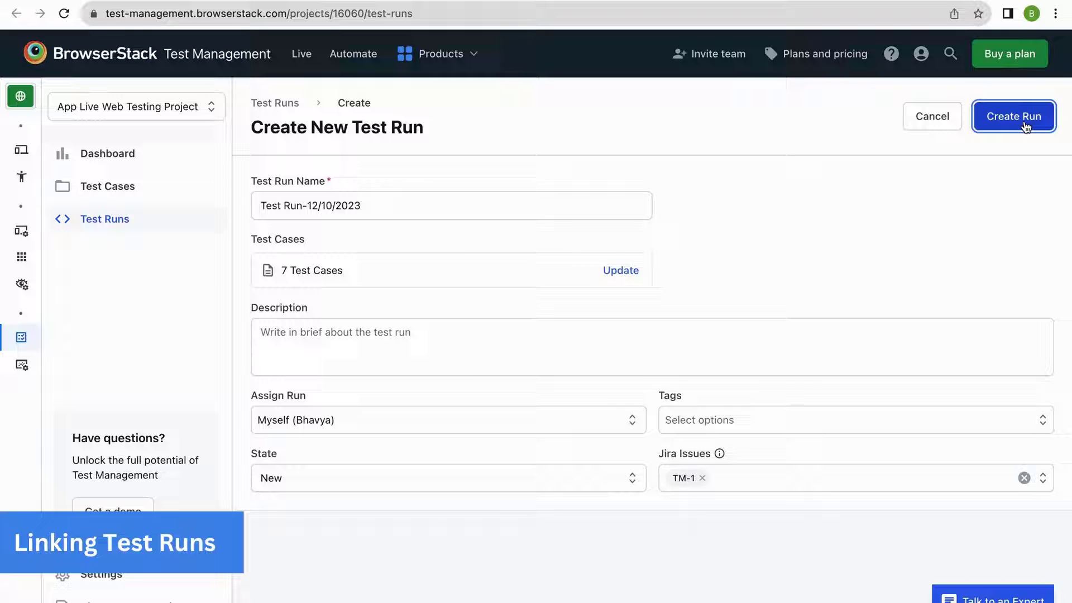
# In run TR-1025, mark Check Login functionality Passed and Check logout functionality Failed.
pyautogui.click(388, 241)
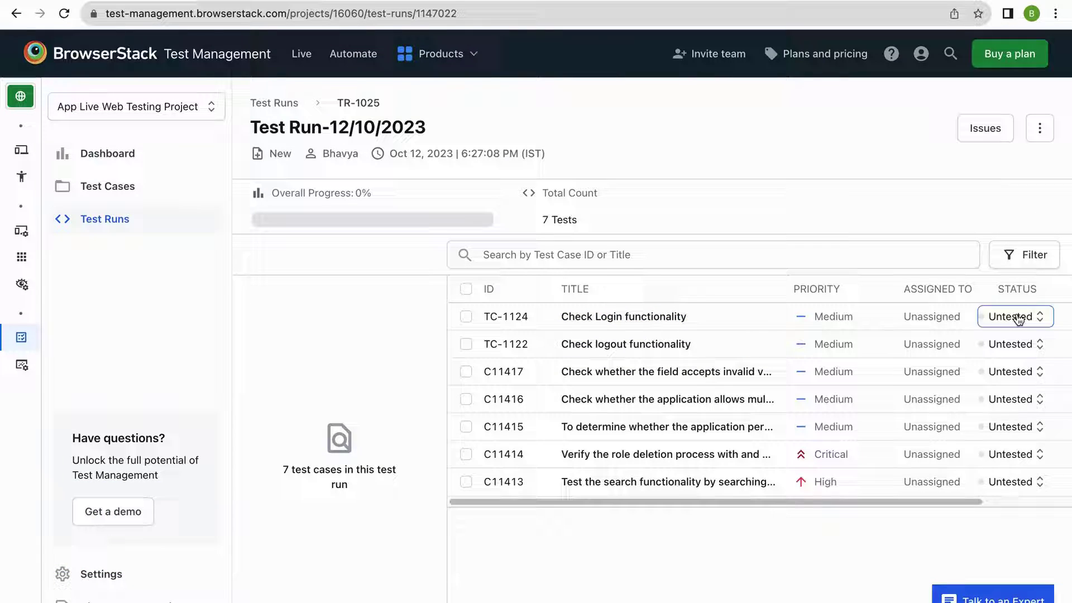
pyautogui.click(1015, 316)
pyautogui.click(1015, 343)
pyautogui.click(1015, 344)
pyautogui.click(1010, 400)
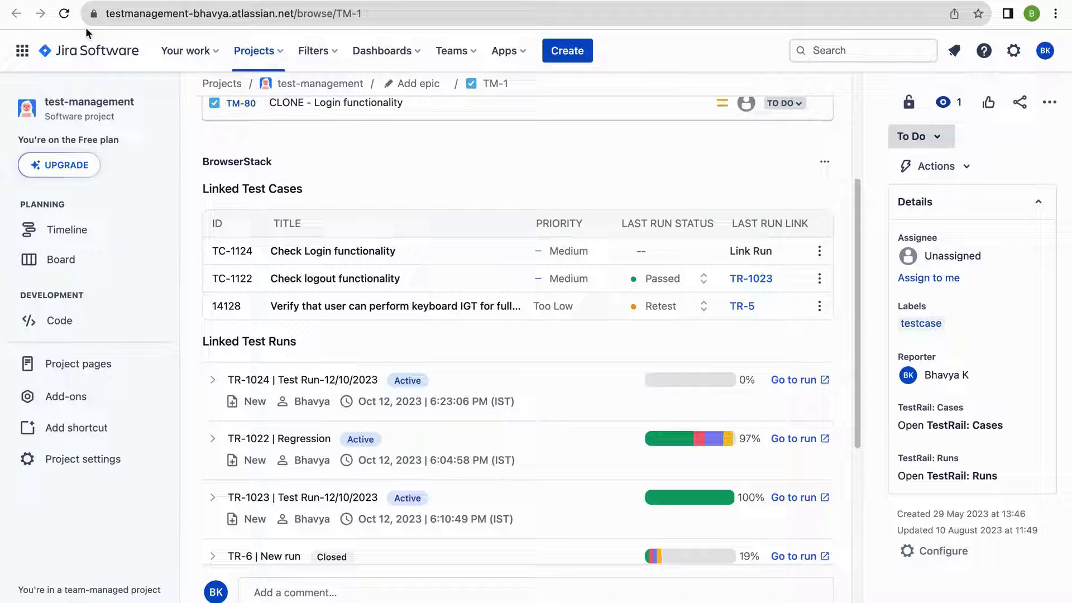
# On TM-1, set TC-1124's last run status to Retest, then reload TR-1025 to confirm.
pyautogui.click(63, 14)
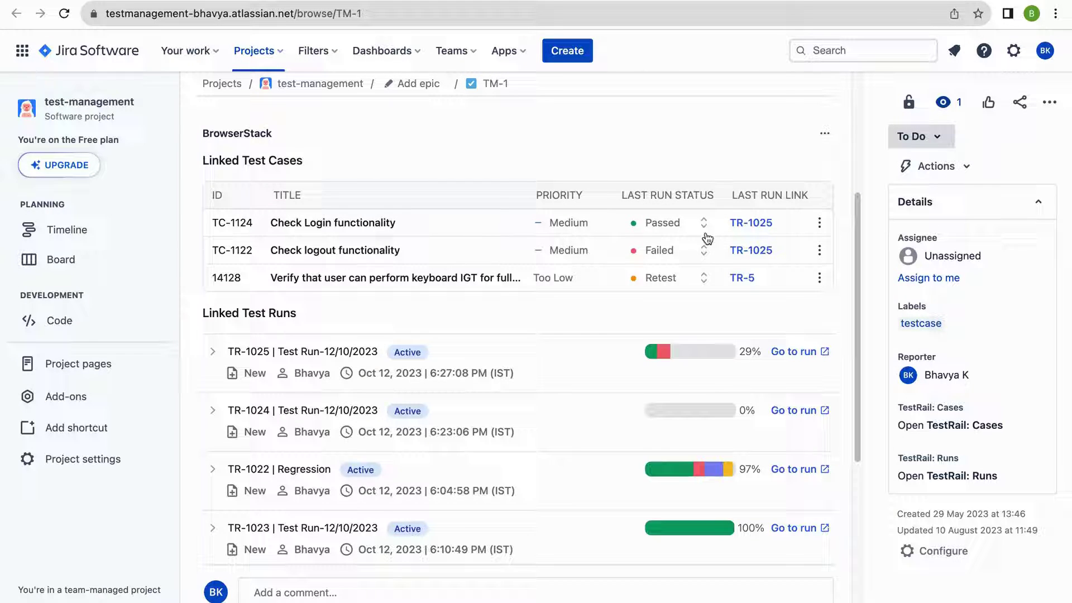
pyautogui.click(663, 225)
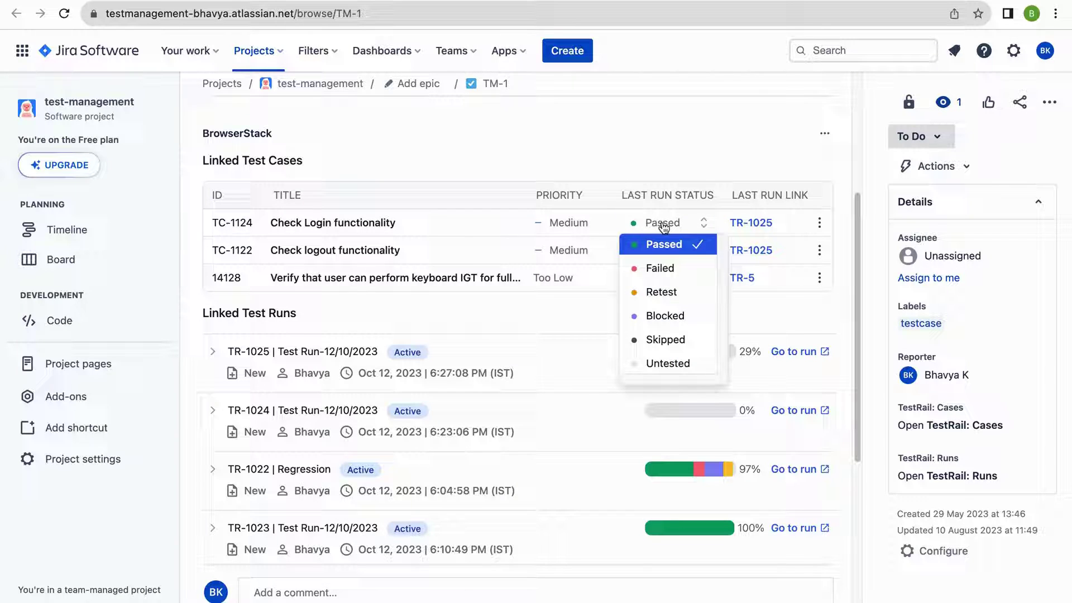
pyautogui.click(676, 291)
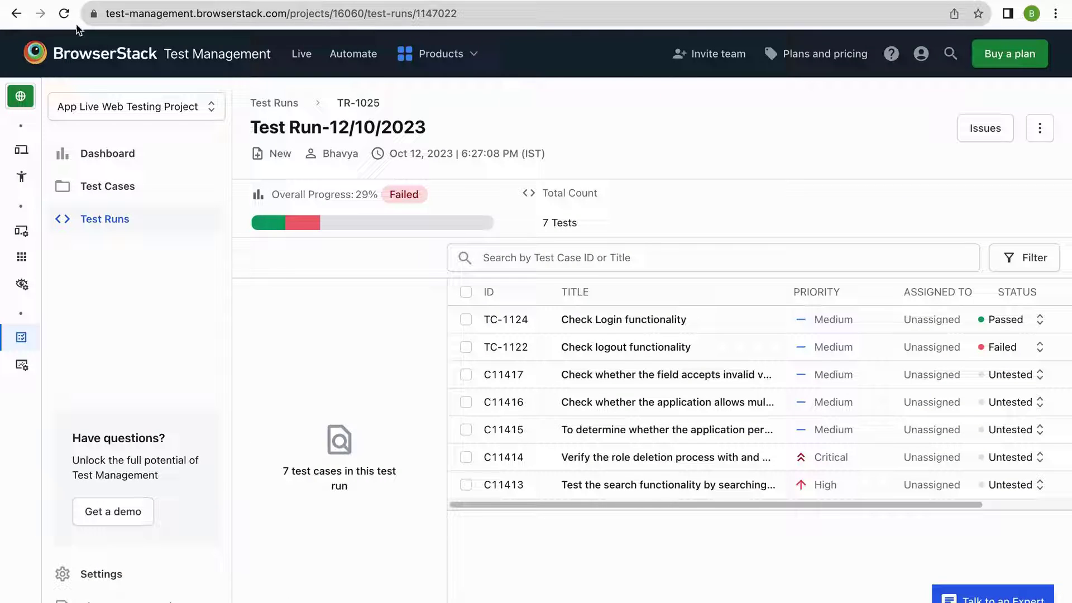
pyautogui.click(63, 13)
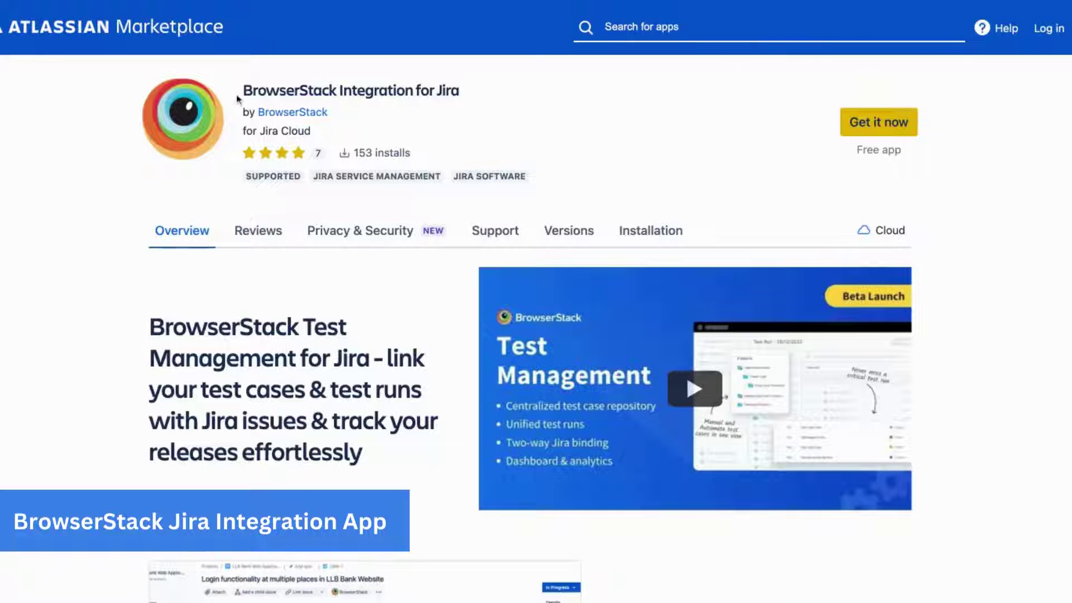
# Highlight the 'BrowserStack Integration for Jira' title on its Marketplace listing.
pyautogui.moveTo(244, 90); pyautogui.dragTo(460, 90)
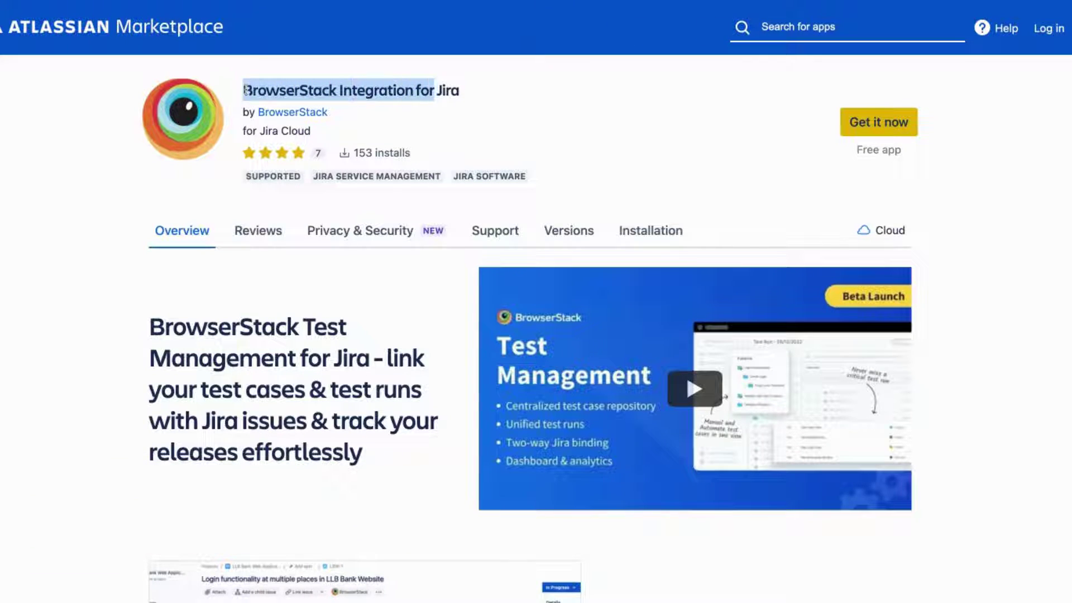